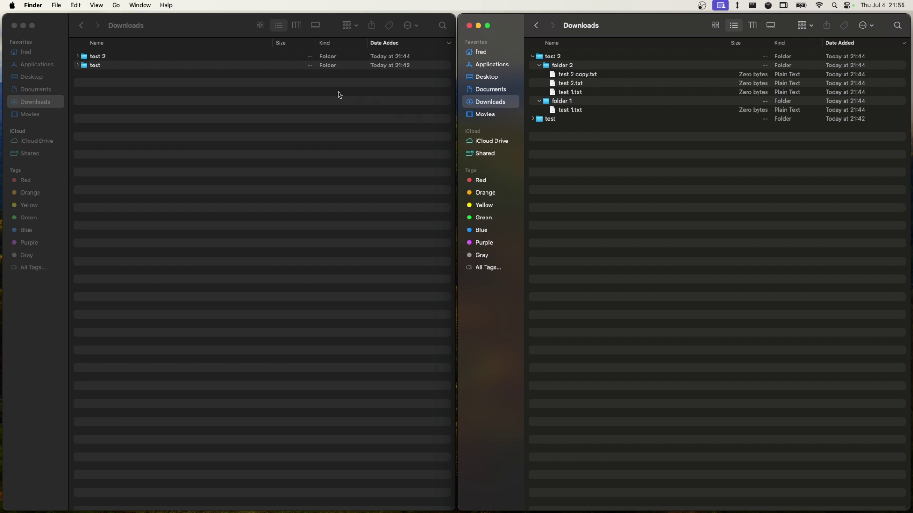
- Expand the test folder in one Finder window and compare its files with those of test 2 in the other
click(77, 65)
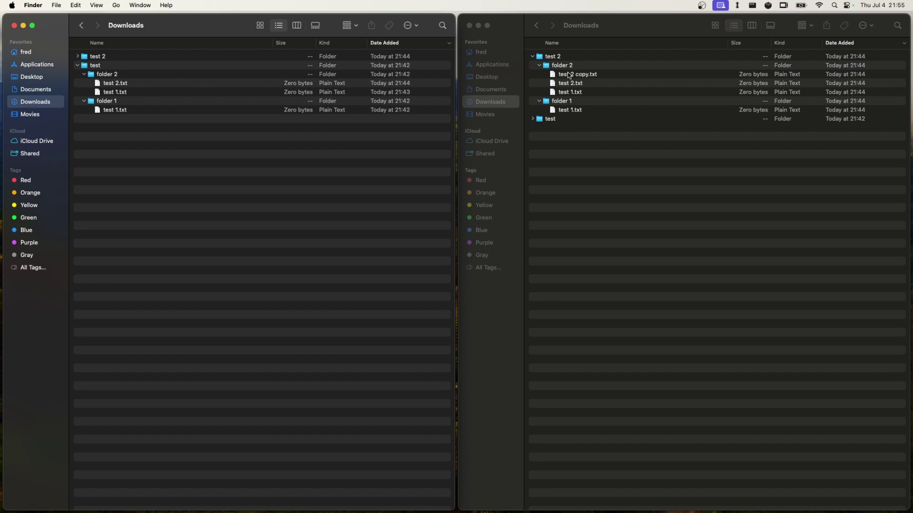
click(592, 77)
click(592, 77)
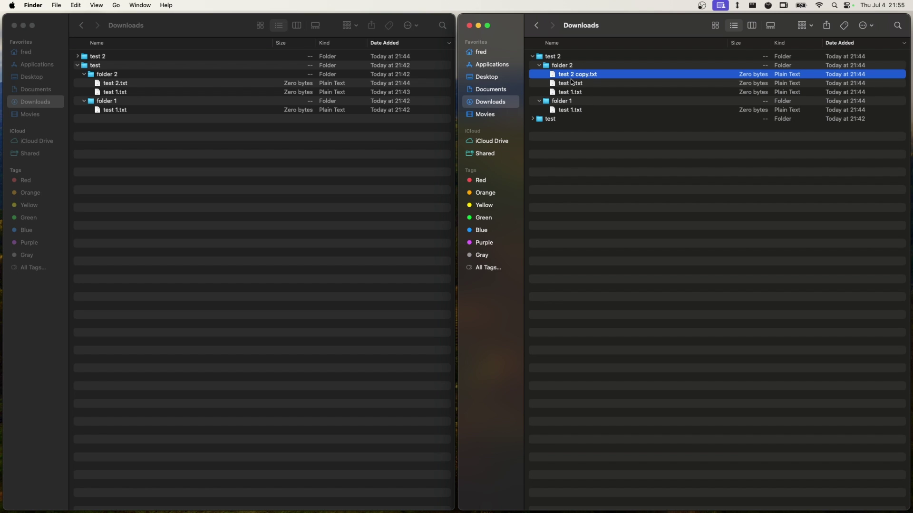
click(577, 93)
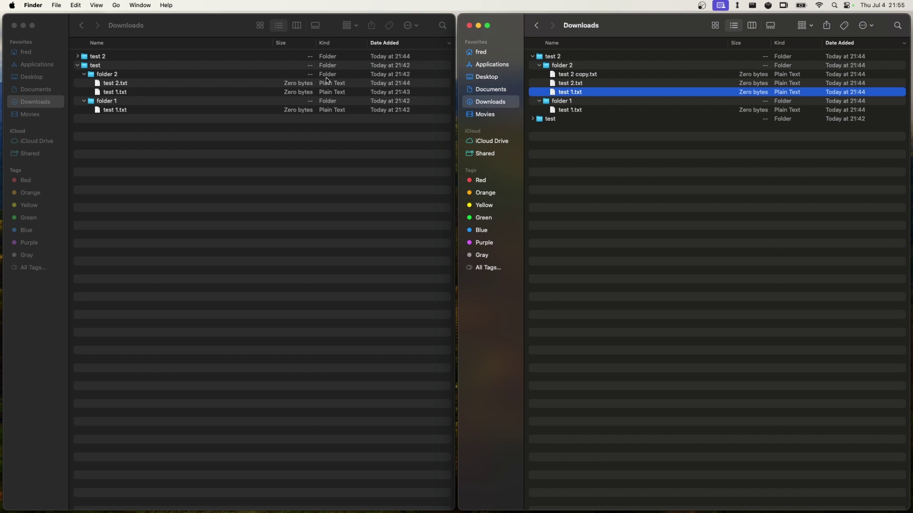
click(593, 150)
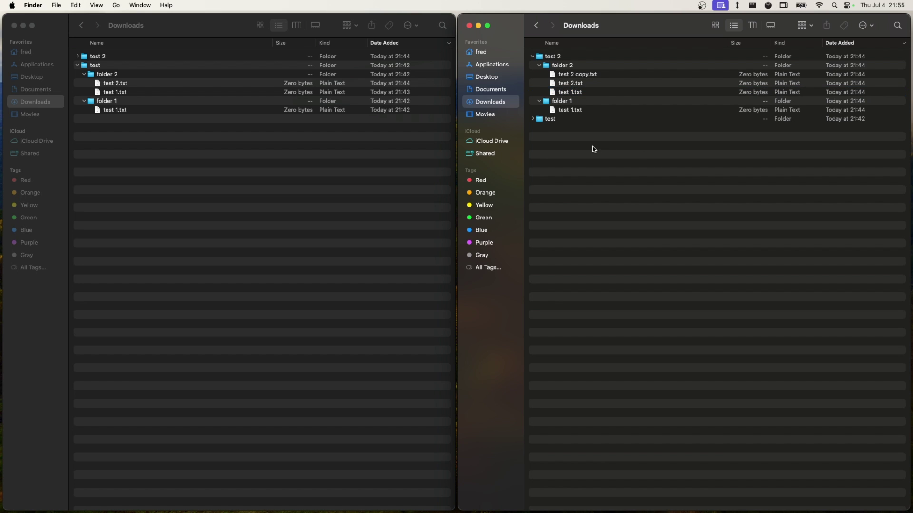
- Try to move folder 2 and folder 1 from test 2 into the test folder, stopping at the replace request
click(566, 111)
click(556, 68)
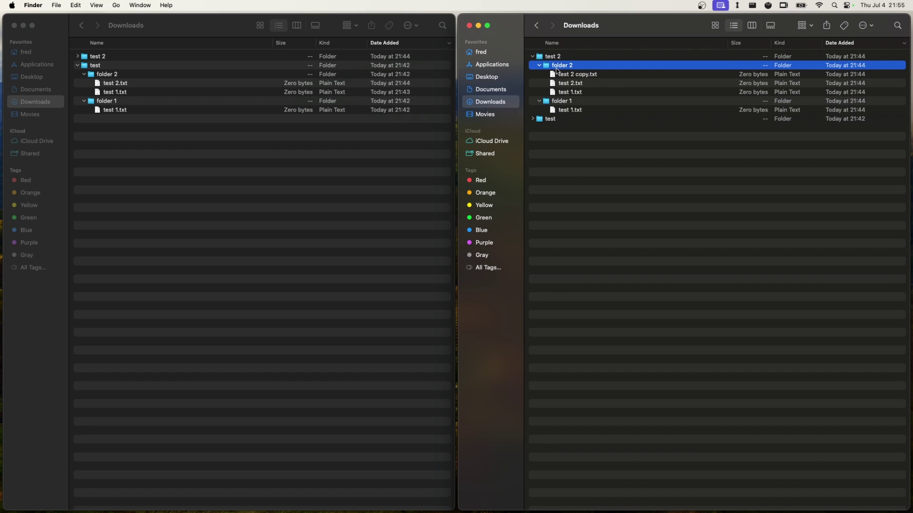
shift+click(563, 102)
drag(562, 102, 193, 73)
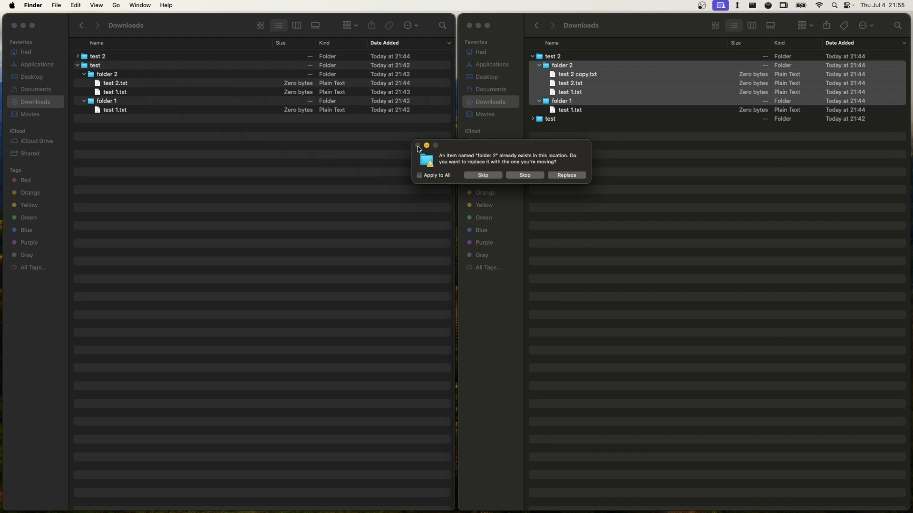
click(525, 175)
click(615, 222)
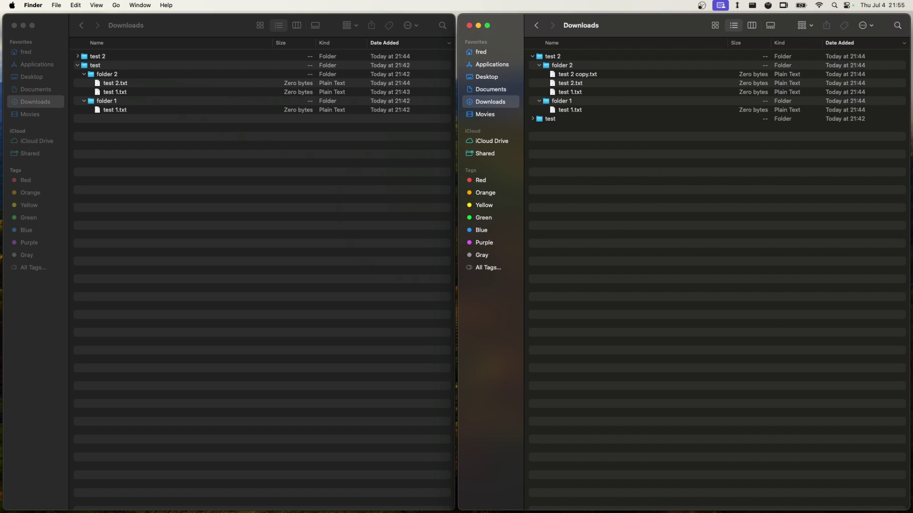
- Switch to Nimble Commander, go up from the test folder to Downloads, and select the test 2 folder
click(772, 510)
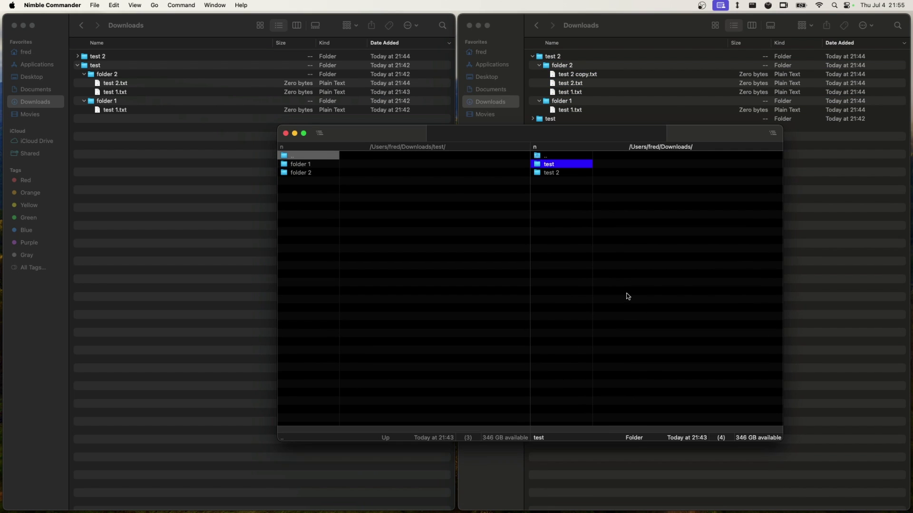
click(457, 198)
drag(450, 132, 442, 120)
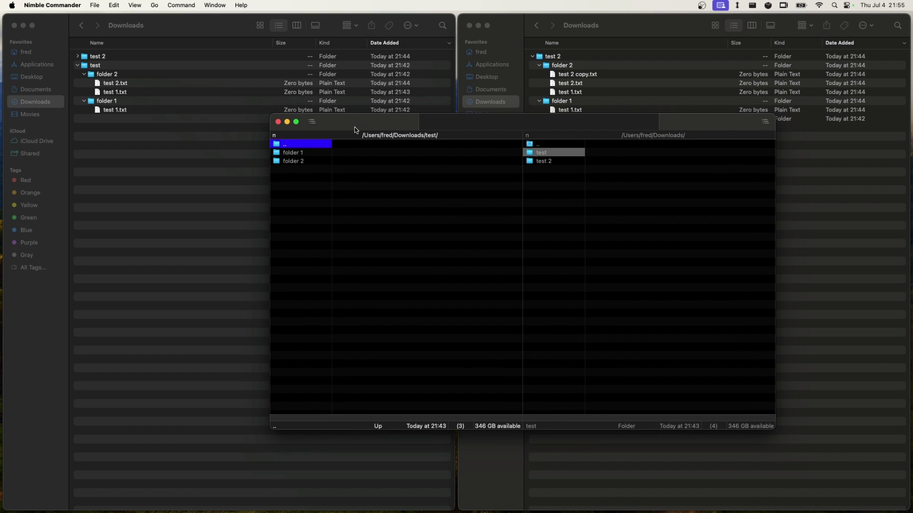
double_click(281, 144)
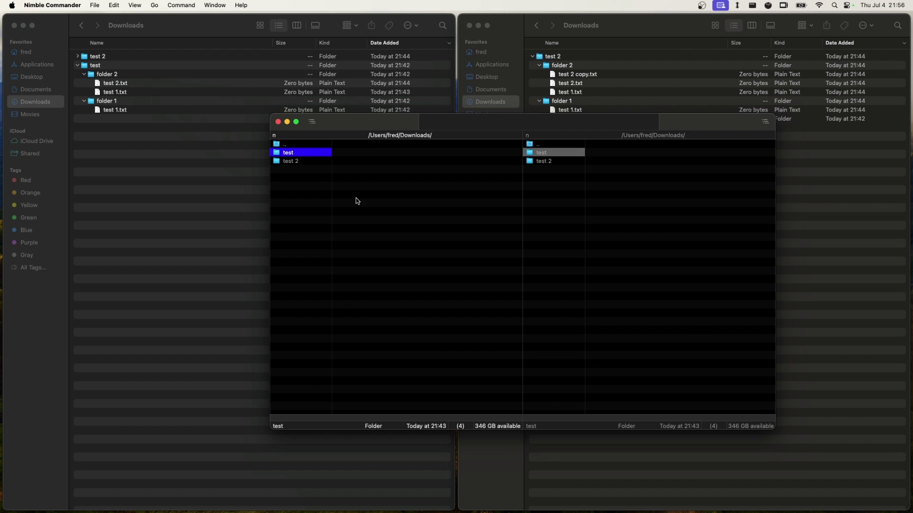
drag(490, 125, 481, 165)
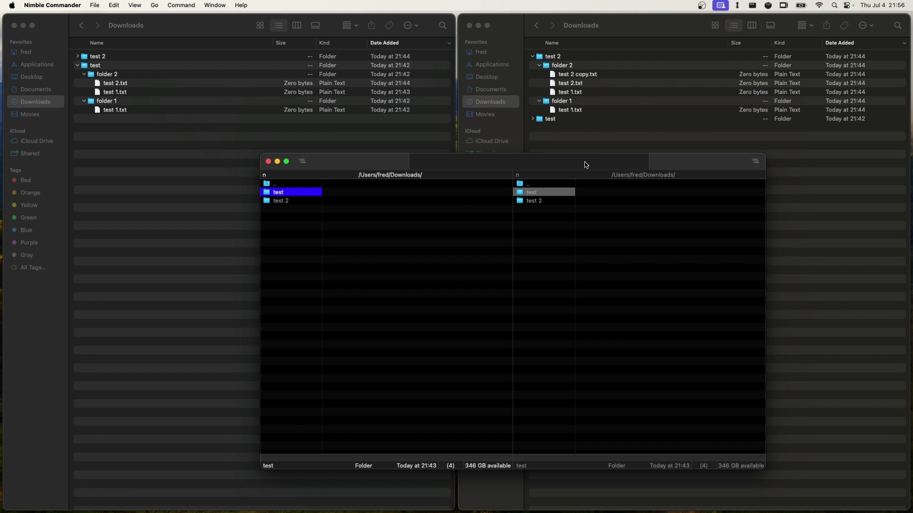
click(280, 200)
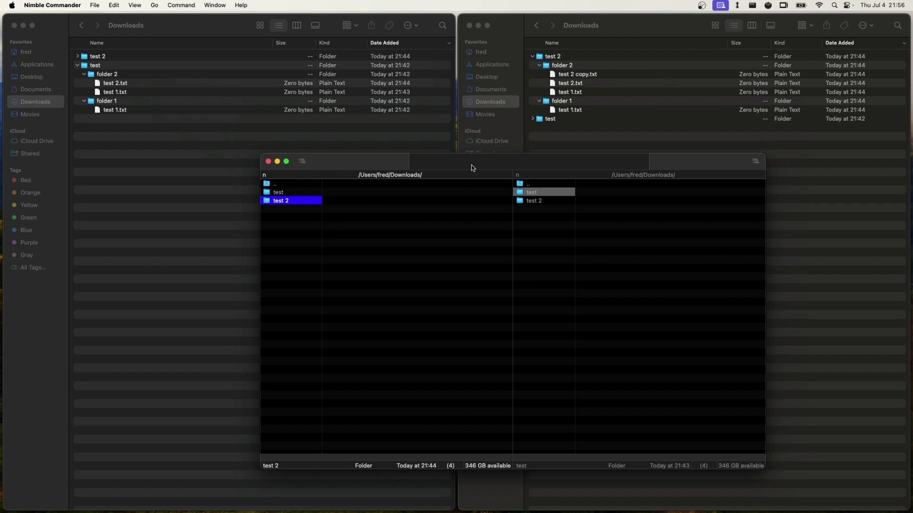
drag(472, 165, 450, 176)
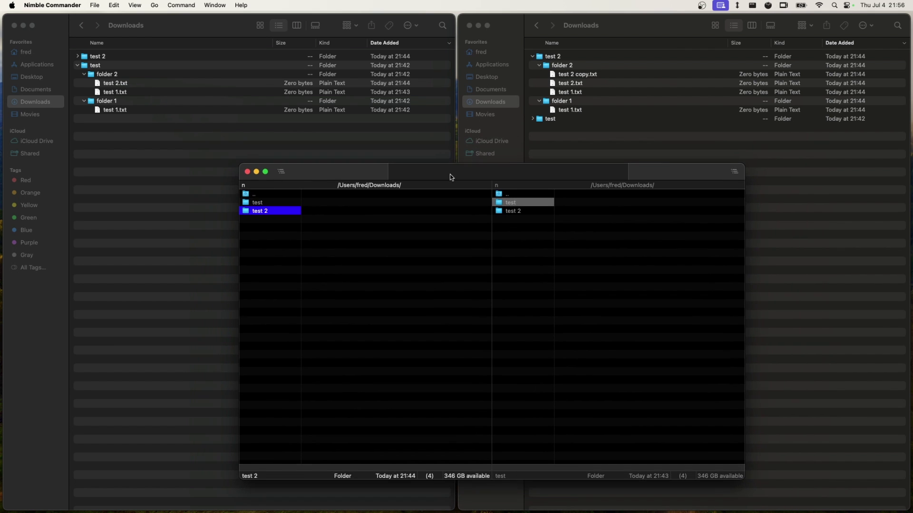
click(556, 138)
click(383, 148)
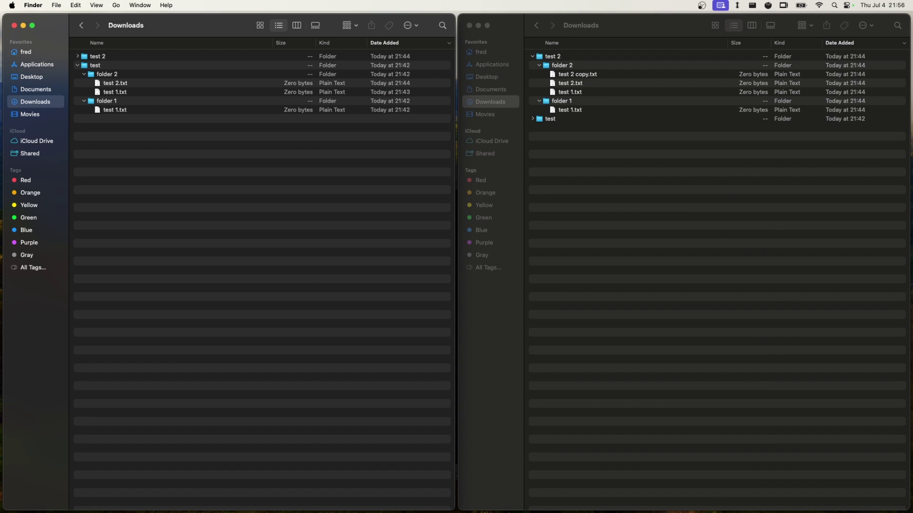
click(637, 394)
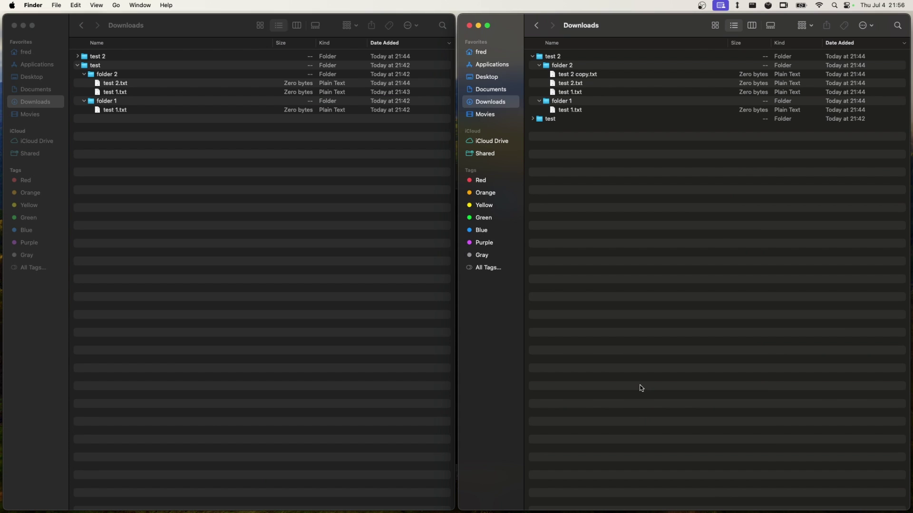
key(super+Tab)
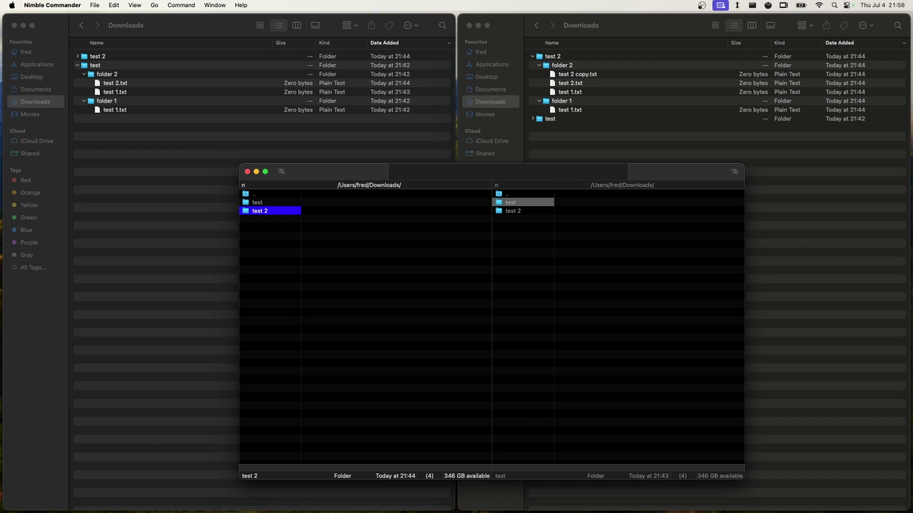
drag(471, 170, 491, 130)
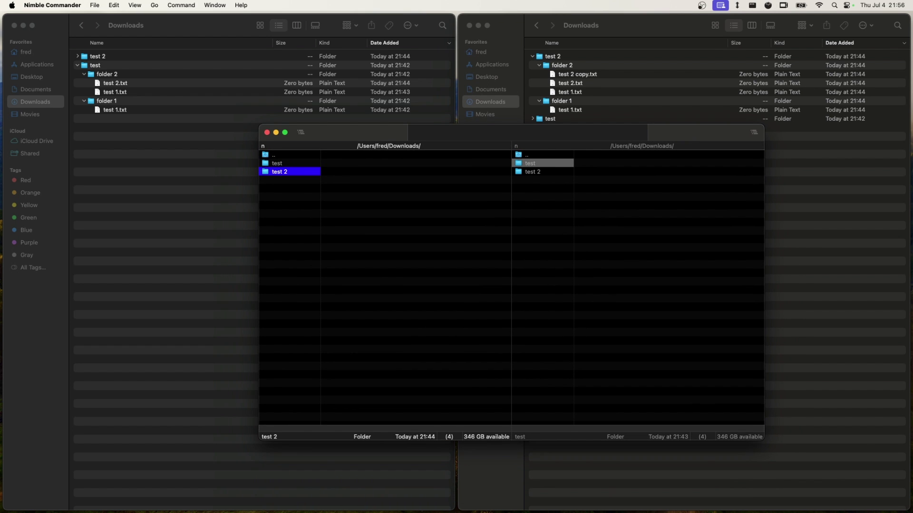
- Switch to the nimble-commander Homebrew page in Brave and launch kitty, keeping the install command uncovered
key(super+Tab)
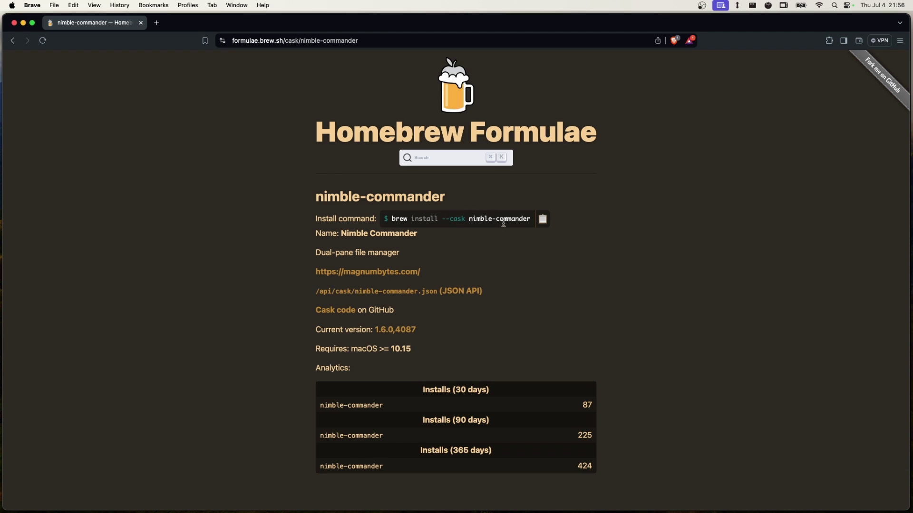
key(super+space)
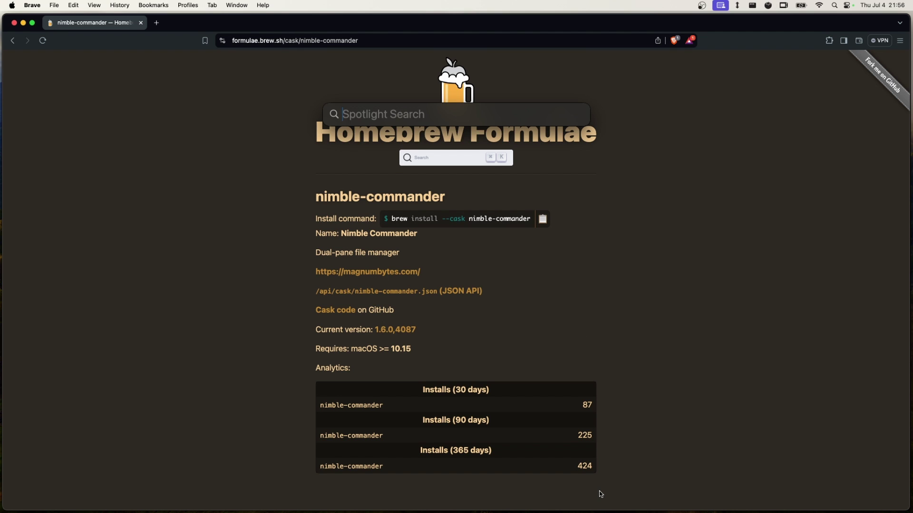
text(kitty)
key(Return)
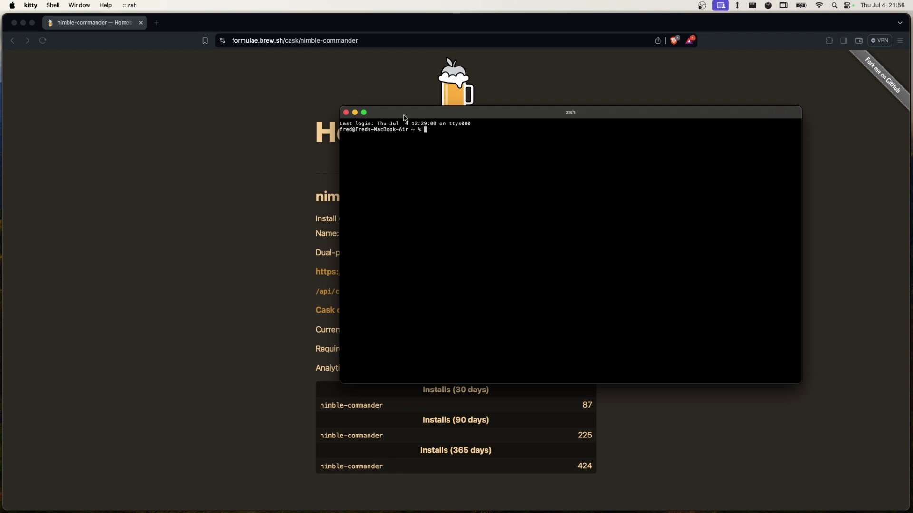
drag(418, 112, 561, 101)
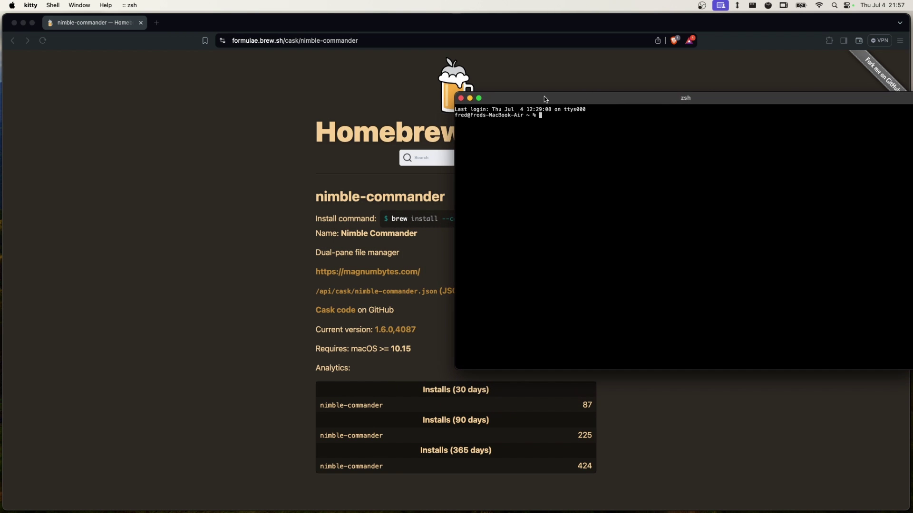
drag(453, 93, 525, 114)
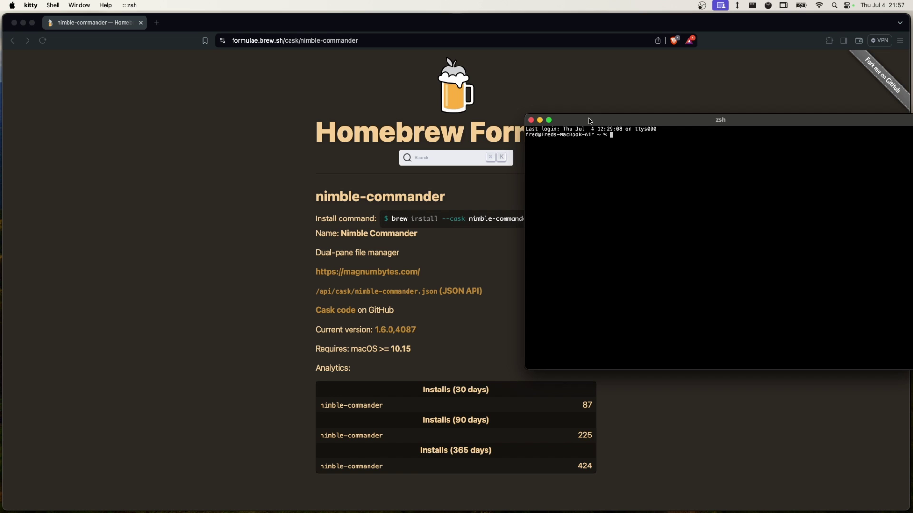
drag(588, 119, 493, 239)
- Copy the install command "brew install --cask nimble-commander" from the Homebrew page and run it in kitty
click(541, 222)
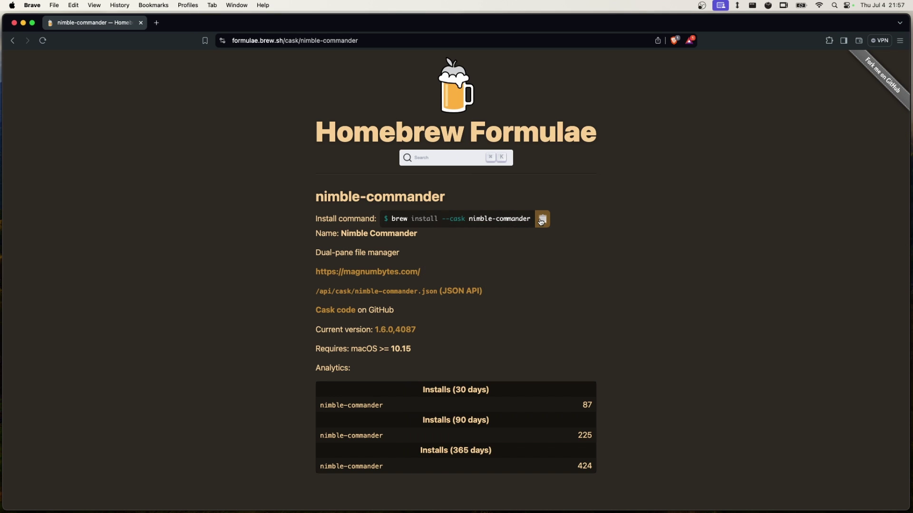
click(541, 222)
click(600, 512)
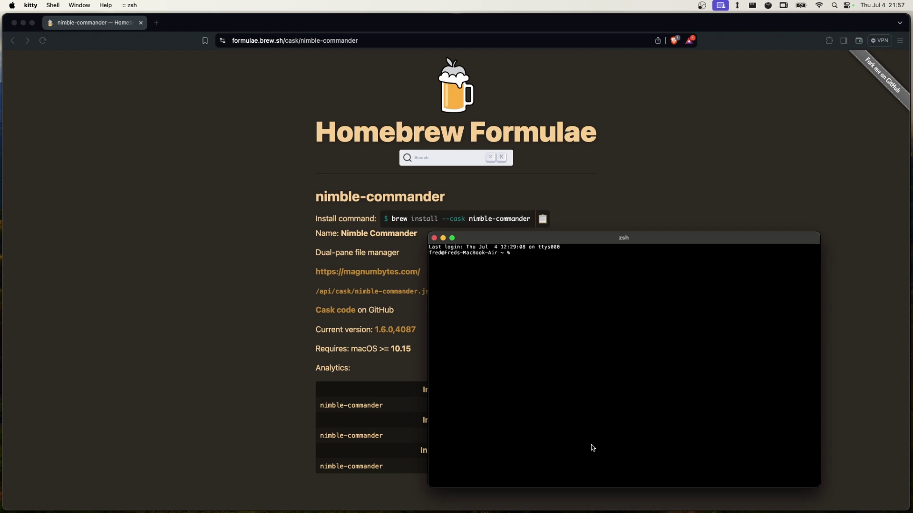
key(super+v)
key(Return)
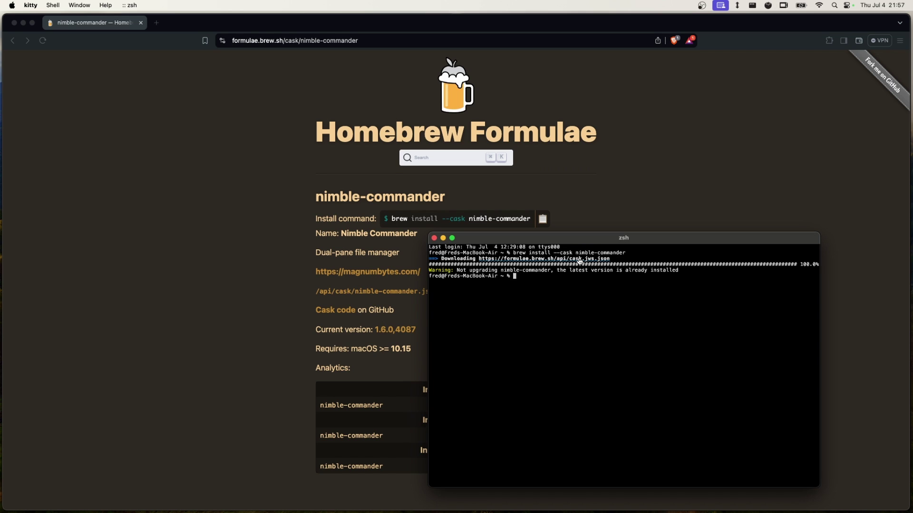
- Quit kitty and switch back to Nimble Commander
key(super+q)
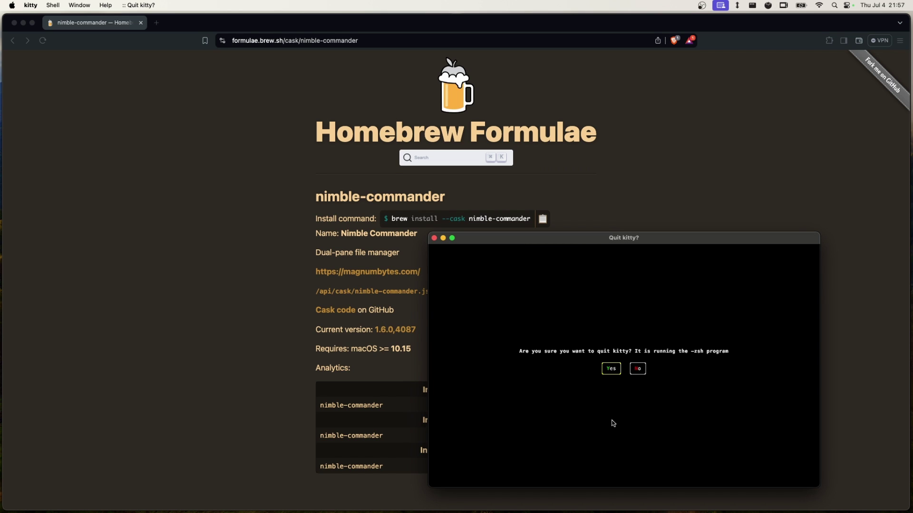
click(608, 370)
key(super+Tab)
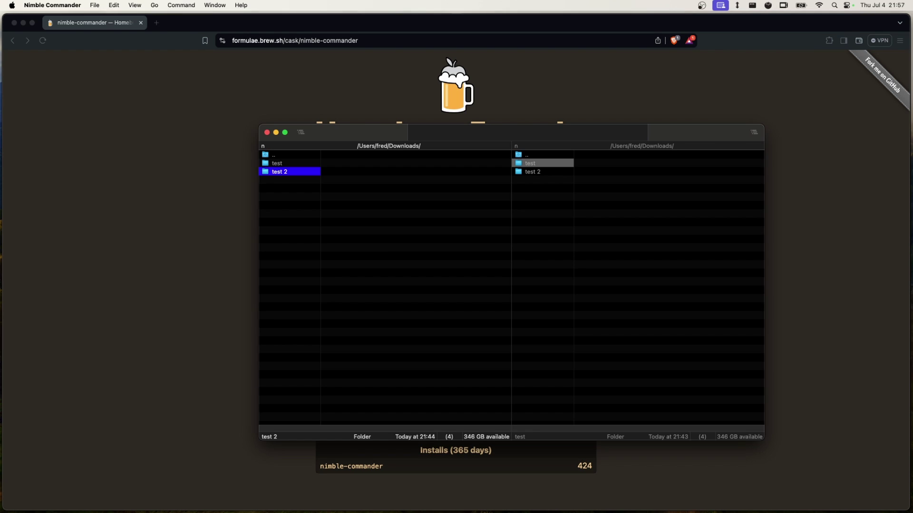
- Open test 2 in the active pane, view the contents of folder 1 and folder 2, and return to test 2
double_click(276, 174)
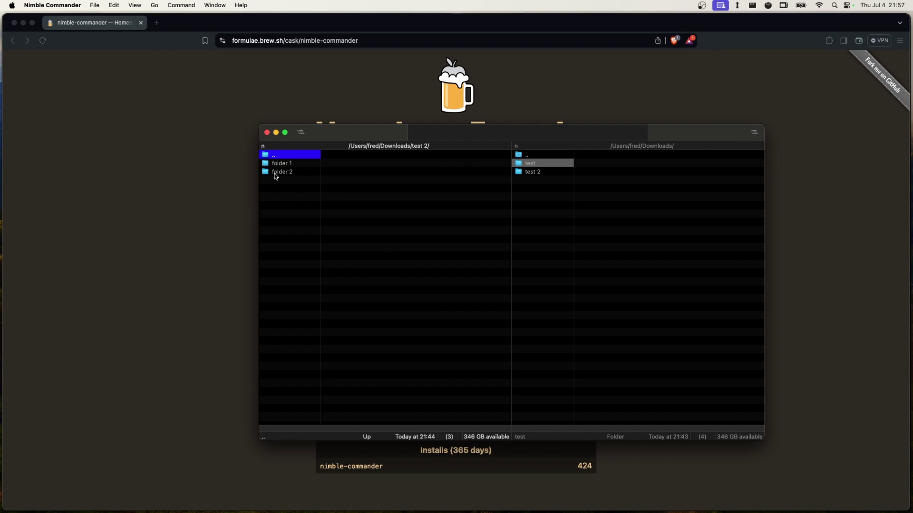
double_click(278, 165)
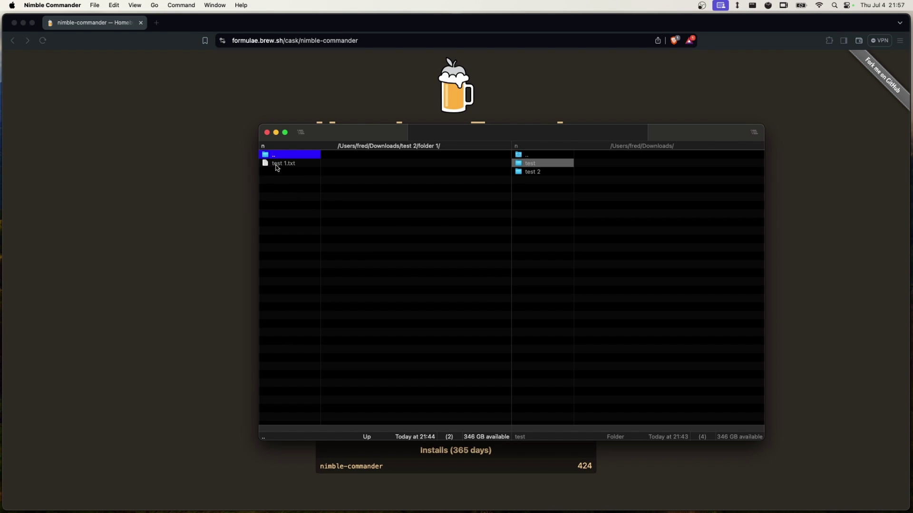
double_click(280, 159)
double_click(283, 171)
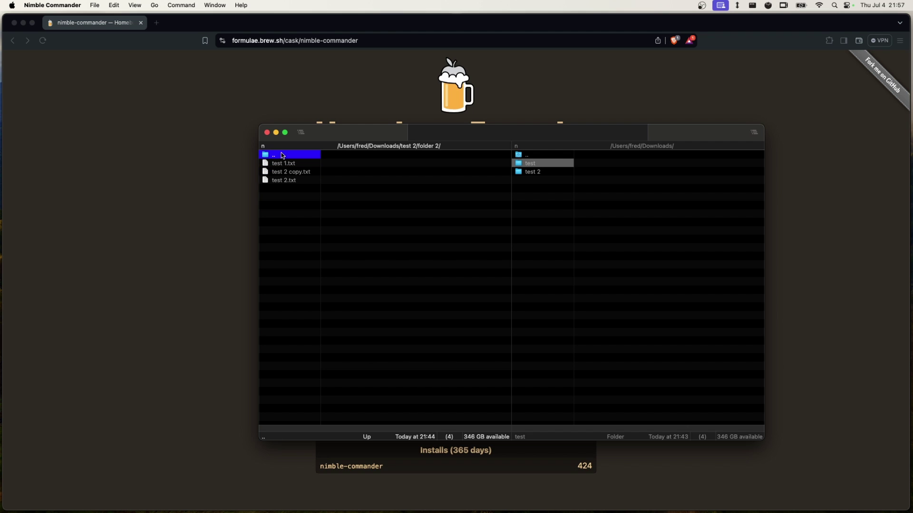
double_click(282, 159)
- Open the test folder in the other pane, view the contents of folder 1 and folder 2, and return to test
click(536, 164)
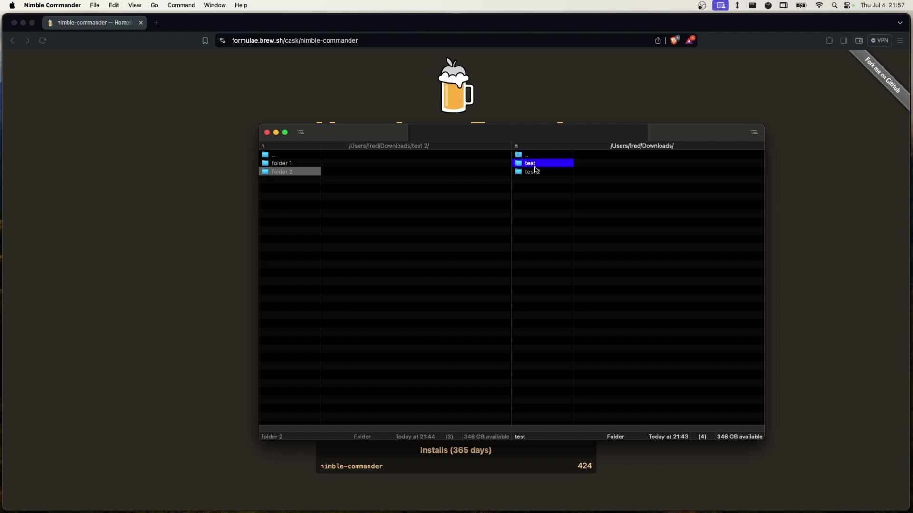
double_click(536, 171)
double_click(529, 158)
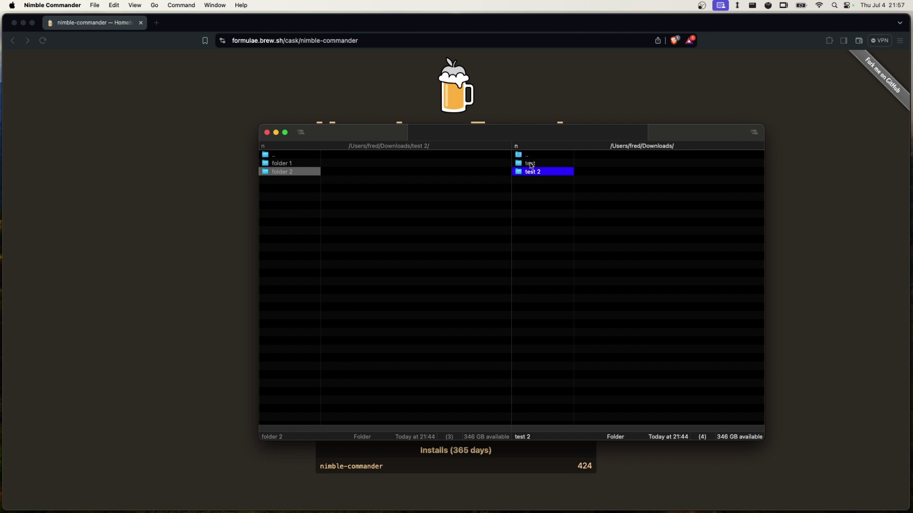
double_click(529, 163)
click(533, 165)
double_click(534, 164)
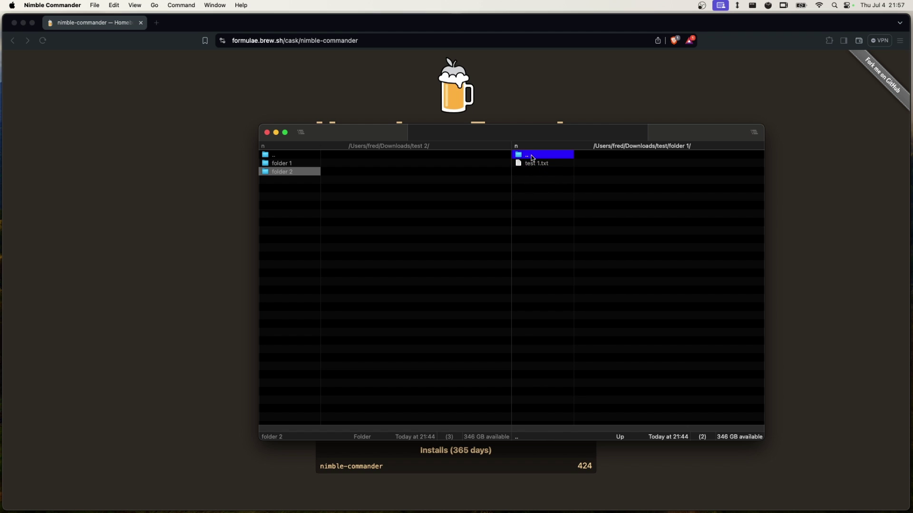
double_click(533, 156)
click(534, 172)
double_click(535, 171)
double_click(534, 155)
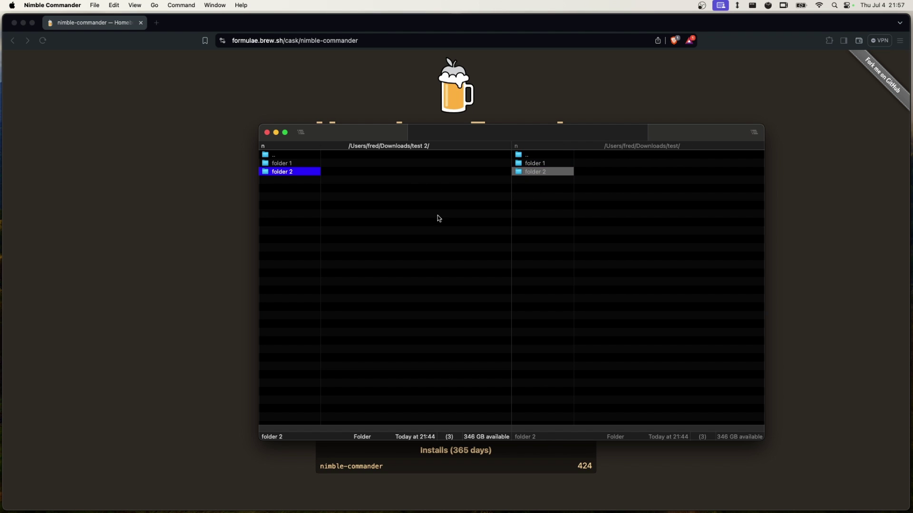
- Select folder 1 and folder 2 in test 2 and move them together into the test folder in the other pane
key(Tab)
click(281, 164)
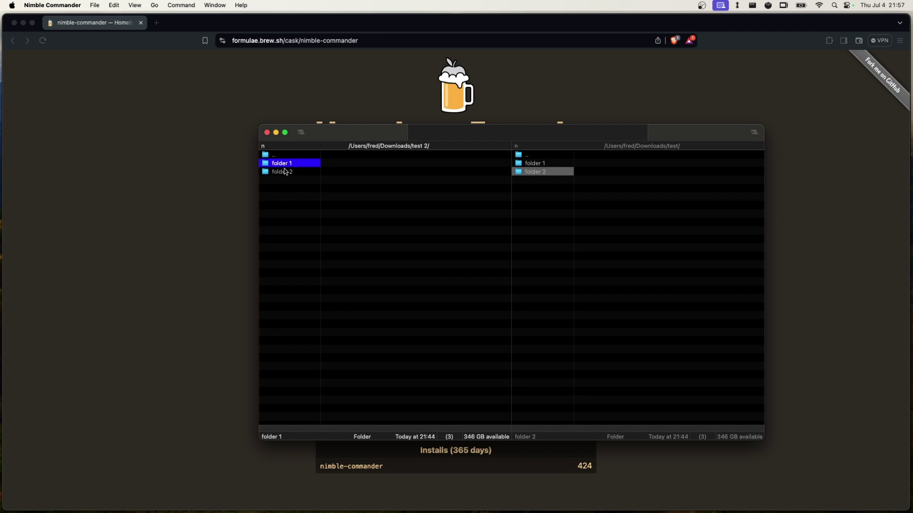
shift+click(288, 172)
drag(286, 175, 529, 200)
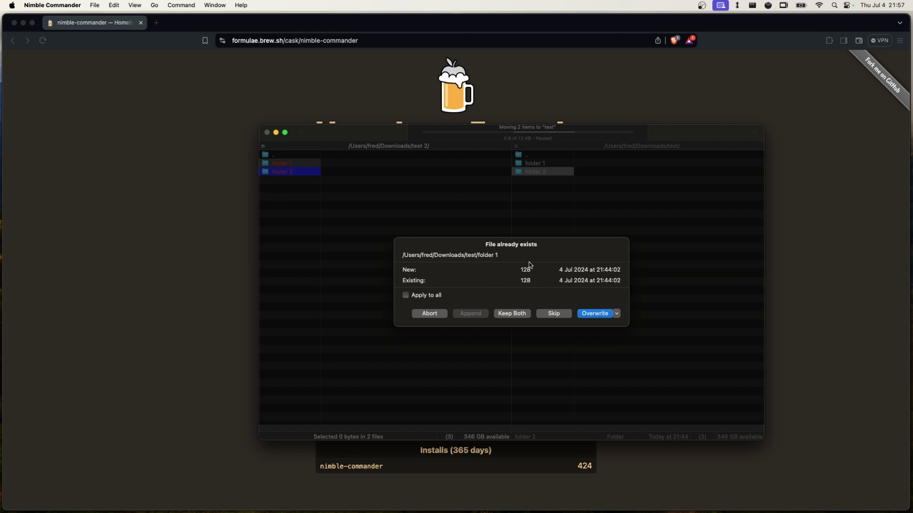
- Overwrite the existing folder 1, and for the .DS_Store conflict choose to overwrite with the choice applied to all remaining items
click(598, 315)
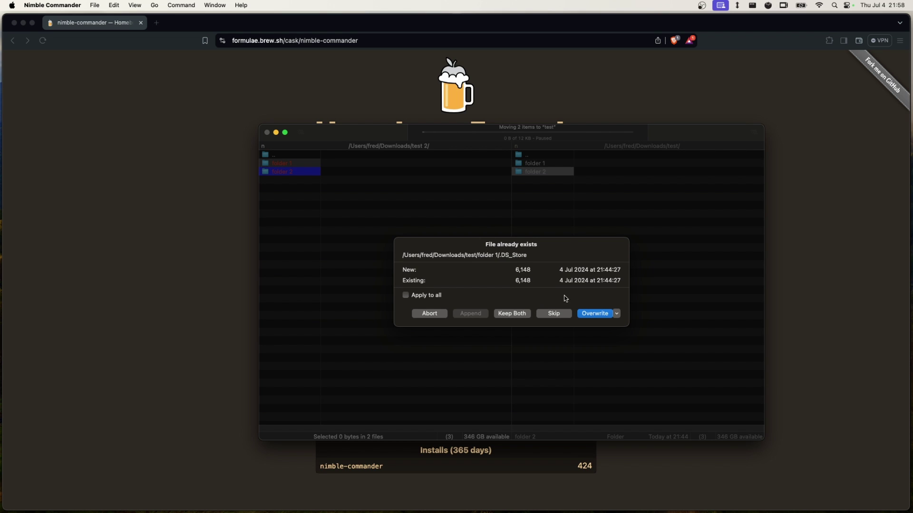
click(434, 297)
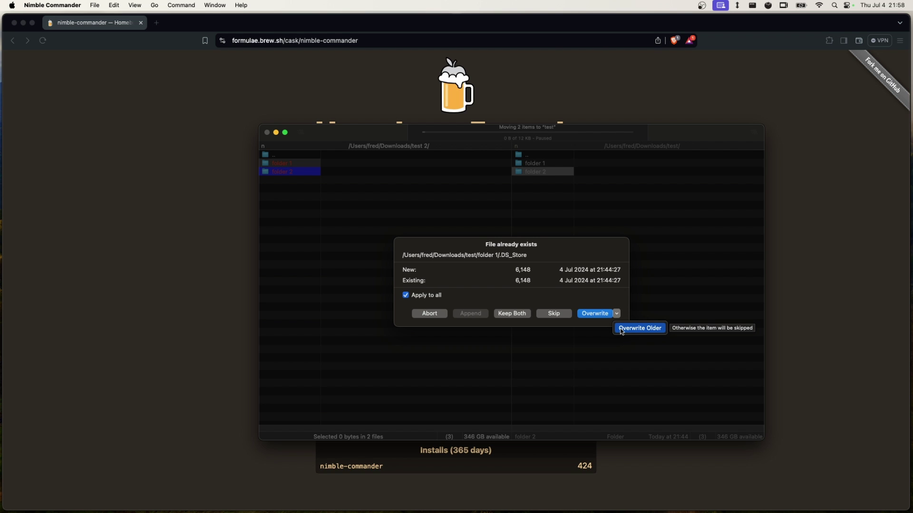
click(582, 298)
click(589, 315)
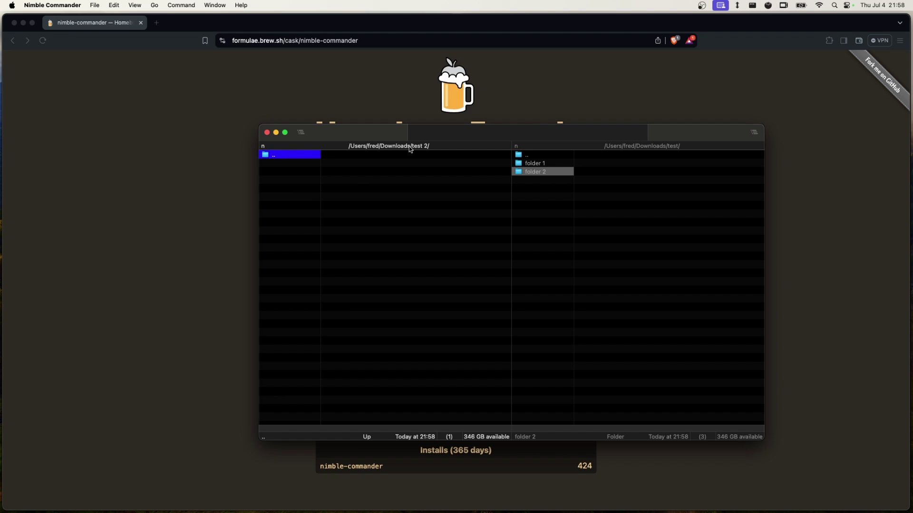
- View the contents of folder 2 in test, go back up to Downloads, and reactivate the test 2 pane
double_click(549, 171)
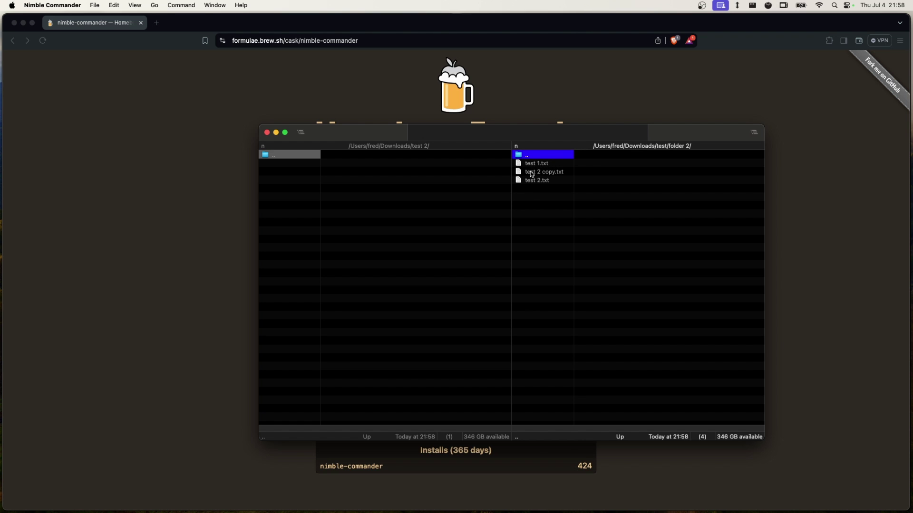
double_click(530, 156)
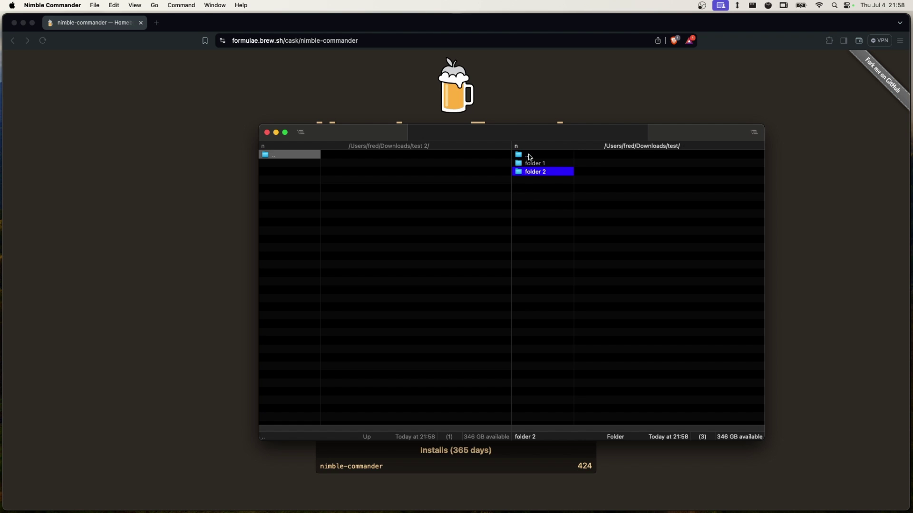
double_click(530, 156)
click(455, 183)
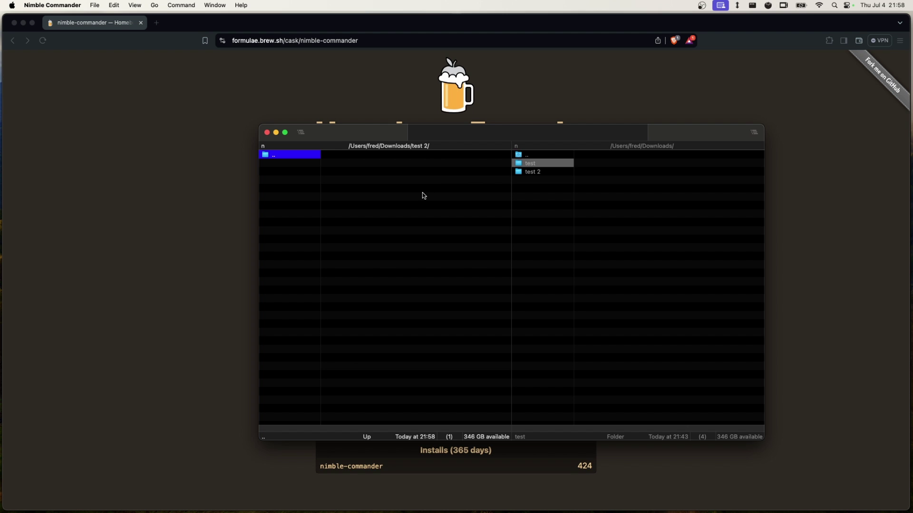
- Reposition the file manager window higher over the Homebrew page and show the application's own commands
drag(376, 132, 469, 112)
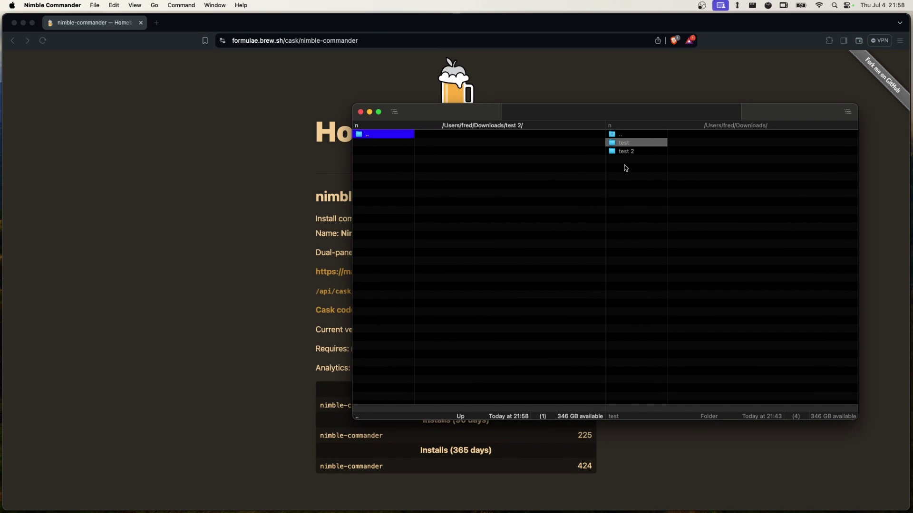
click(58, 4)
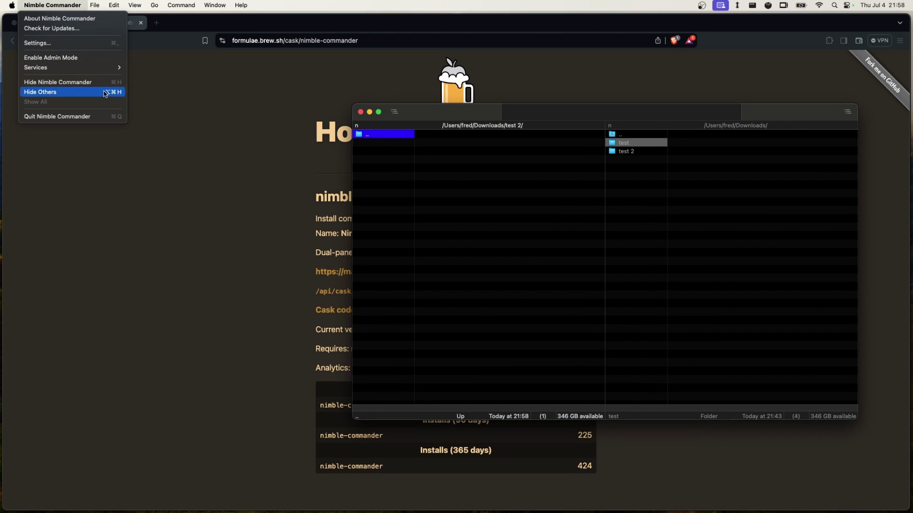